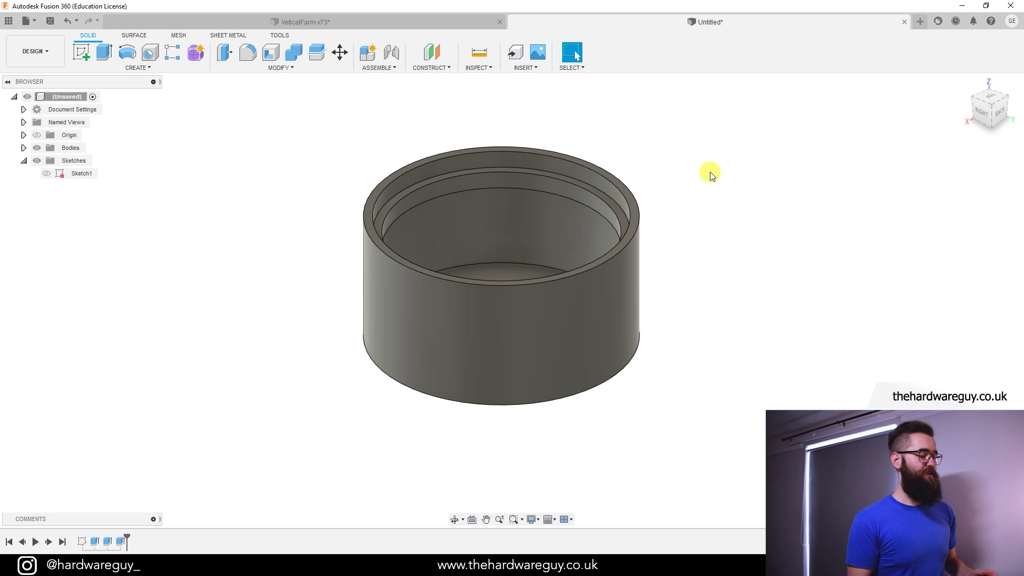
- Examine the cup's rim and inner ledge from several angles
scroll(561, 187, "up", 3)
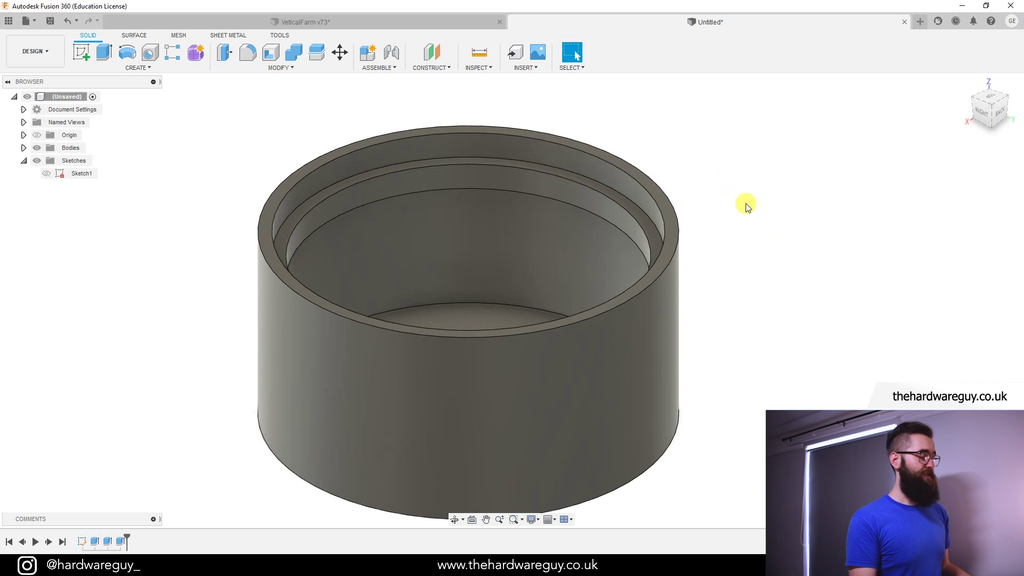
scroll(587, 264, "down", 2)
scroll(587, 264, "up", 2)
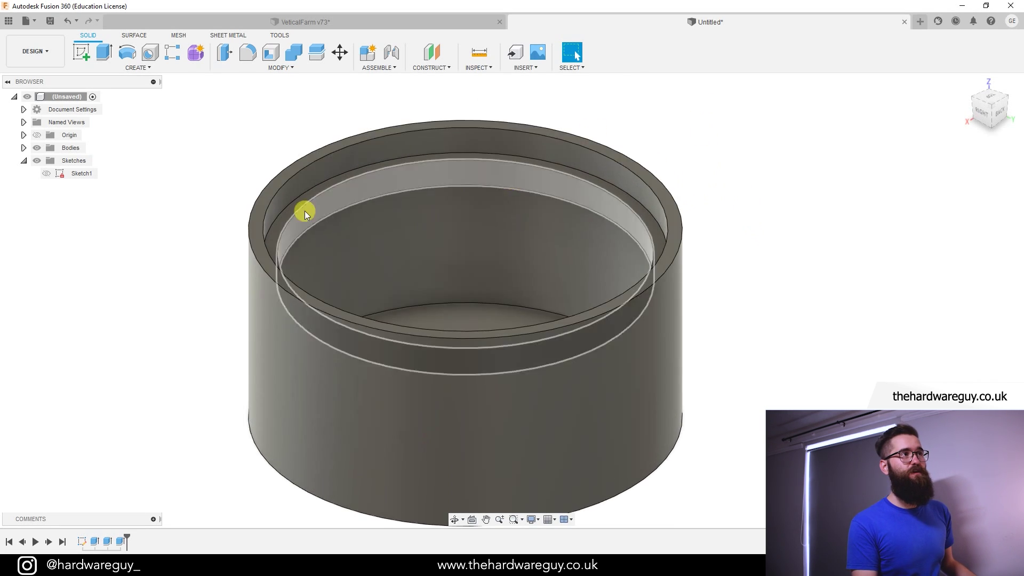
scroll(556, 296, "down", 1)
mouse_move(699, 291)
middle_mouse_down()
mouse_move(708, 256)
mouse_move(716, 304)
mouse_move(703, 300)
middle_mouse_up()
scroll(716, 304, "up", 3)
mouse_move(703, 299)
middle_mouse_down()
mouse_move(719, 292)
mouse_move(708, 297)
middle_mouse_up()
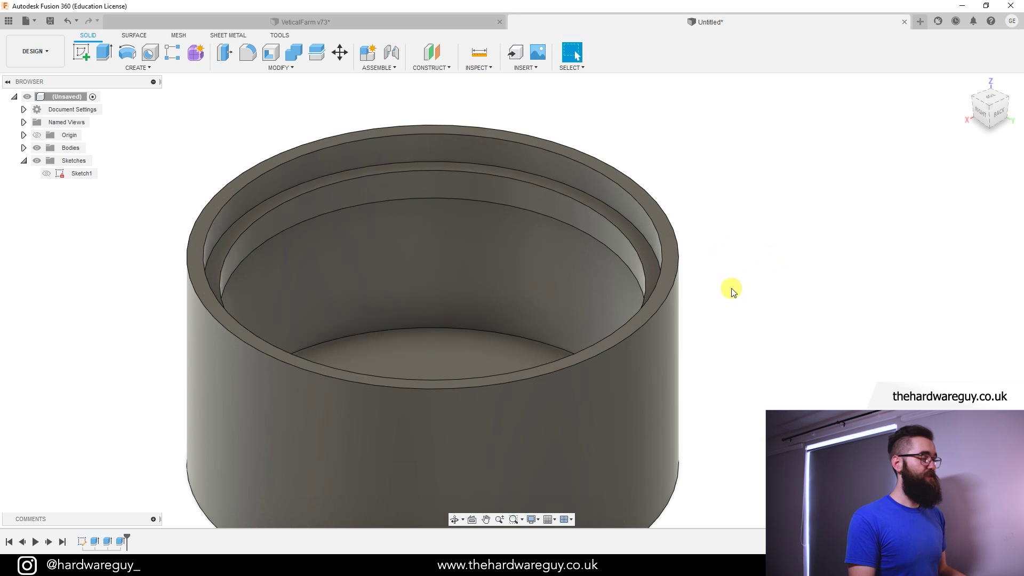
middle_click_drag(731, 289, 747, 261, "shift")
scroll(394, 258, "up", 3)
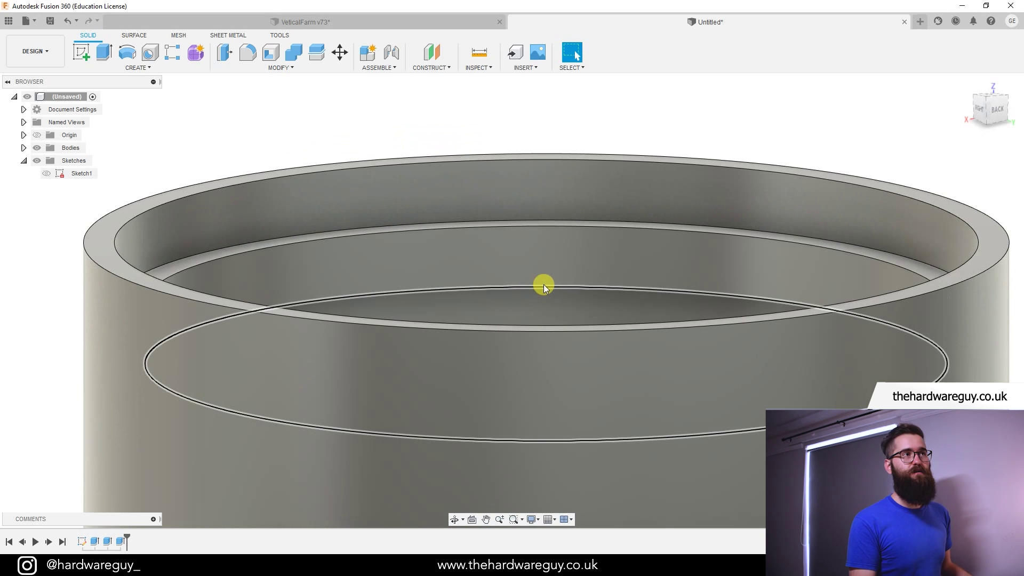
scroll(543, 284, "down", 4)
middle_click_drag(757, 270, 757, 307, "shift")
middle_click_drag(758, 307, 738, 284)
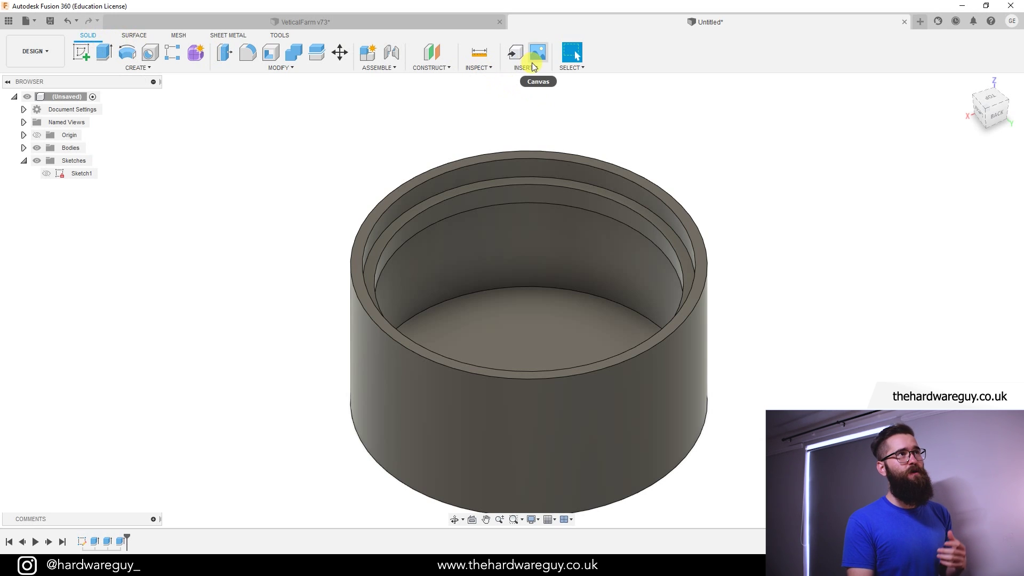
- Start a Section Analysis using the vertical origin plane that cuts through the middle of the cup and faces the right view
left_click(472, 66)
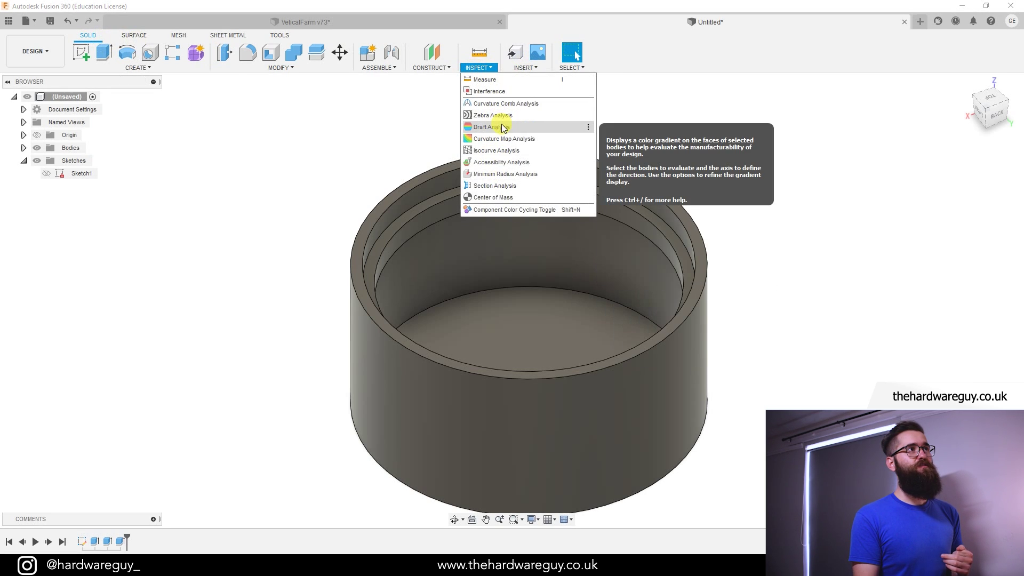
left_click(504, 186)
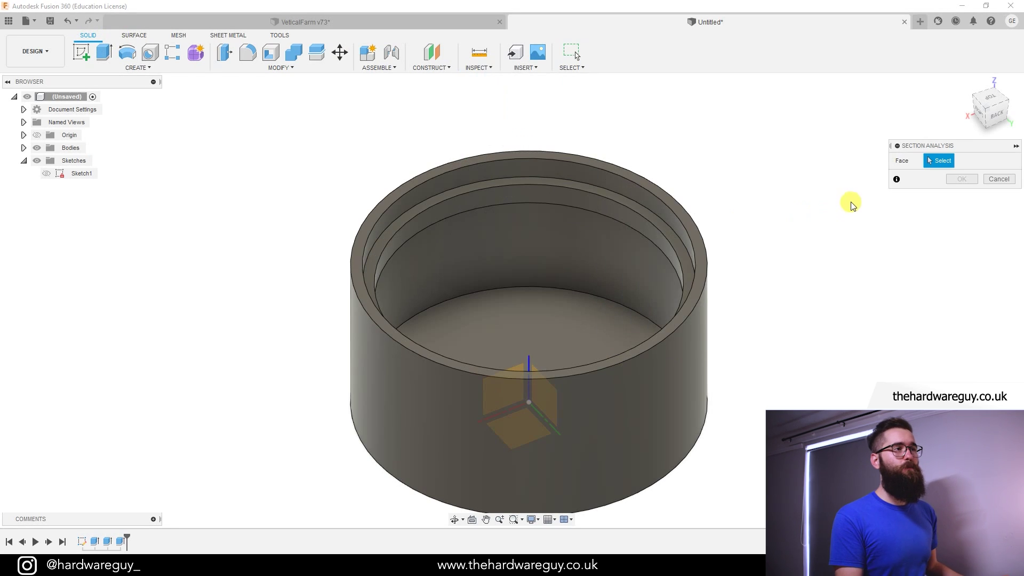
middle_click_drag(784, 331, 773, 300, "shift")
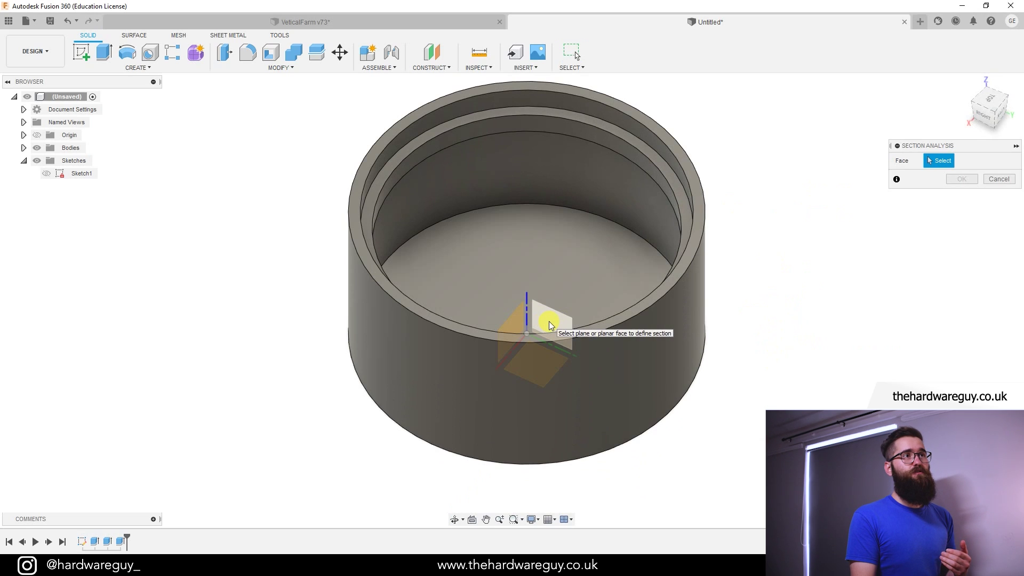
left_click(551, 325)
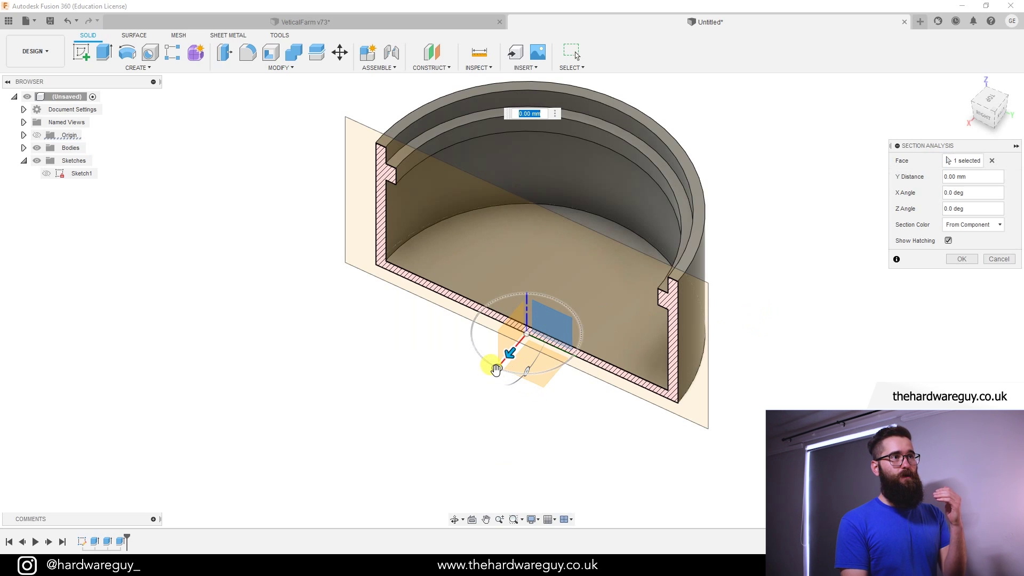
- Try the section plane at a -5 mm offset, set the Y distance back to 0 mm and create the section
left_click_drag(496, 369, 526, 355)
left_click(613, 353)
left_click(627, 354)
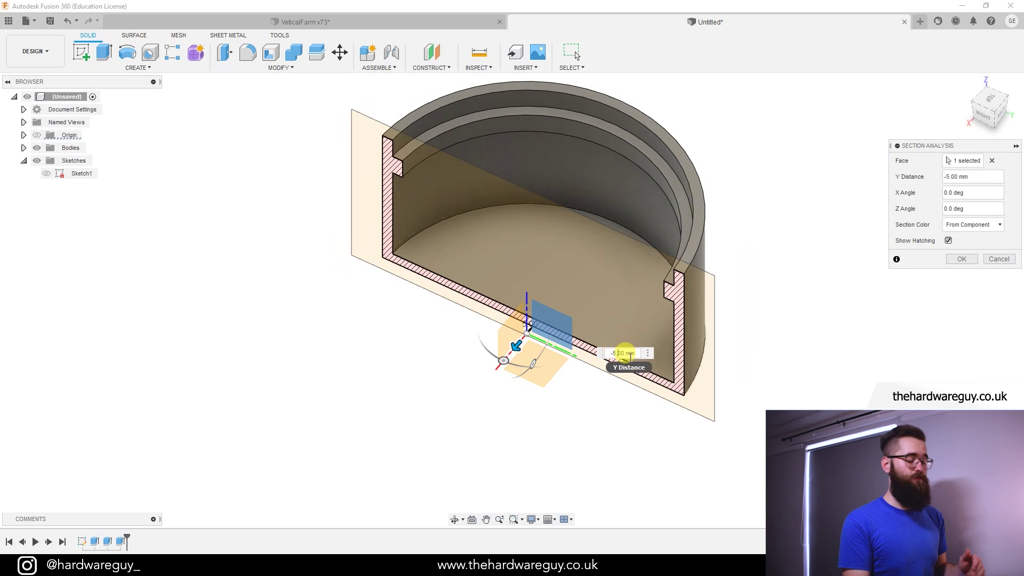
key("BackSpace")
key("BackSpace")
type("0")
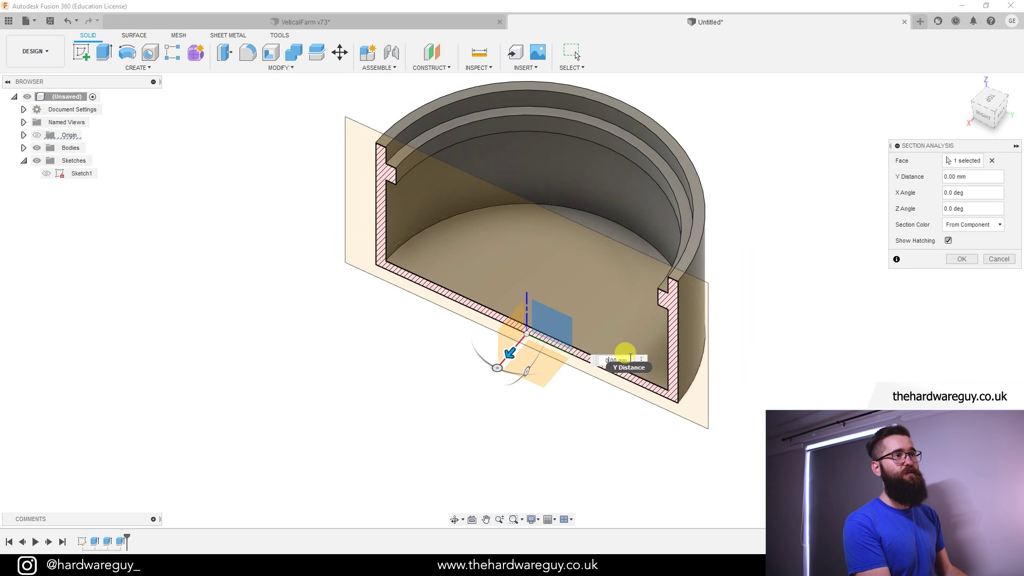
left_click(962, 259)
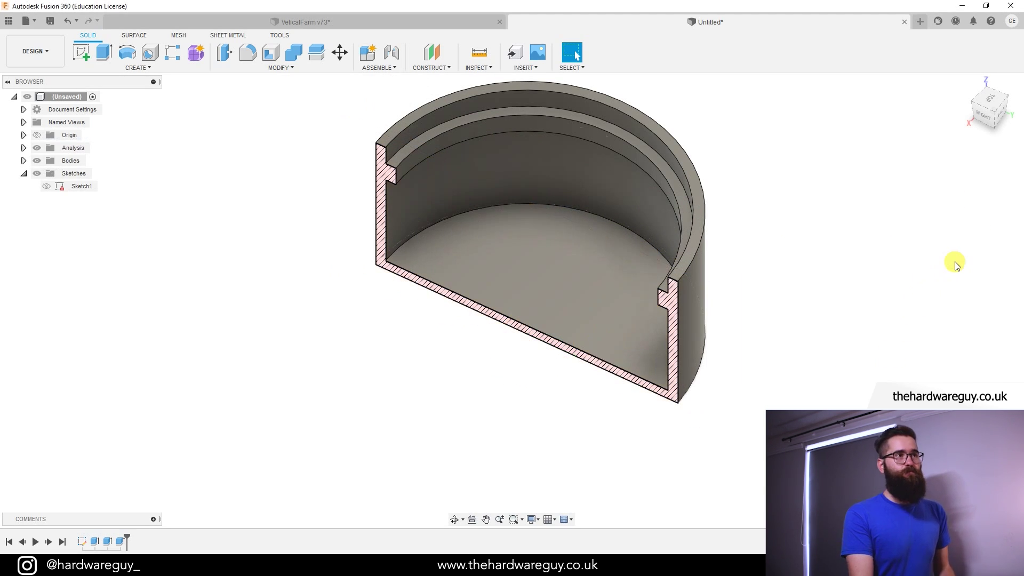
- Fillet the inner corner where the underside of the ledge meets the cup wall with a 32.5 mm constant radius
scroll(632, 172, "up", 4)
middle_click_drag(924, 211, 904, 181, "shift")
middle_click_drag(910, 223, 937, 233)
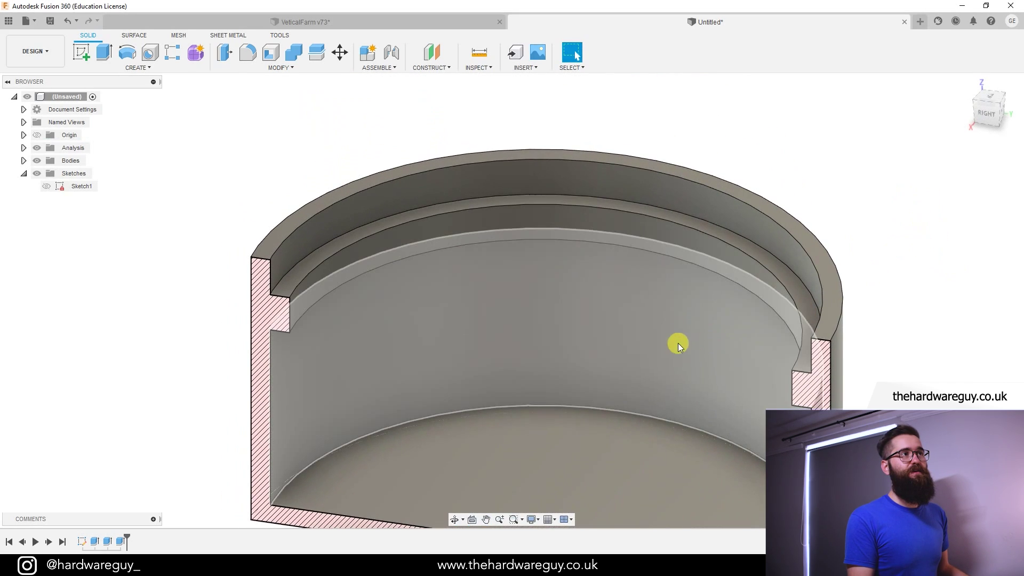
middle_click_drag(644, 310, 546, 230)
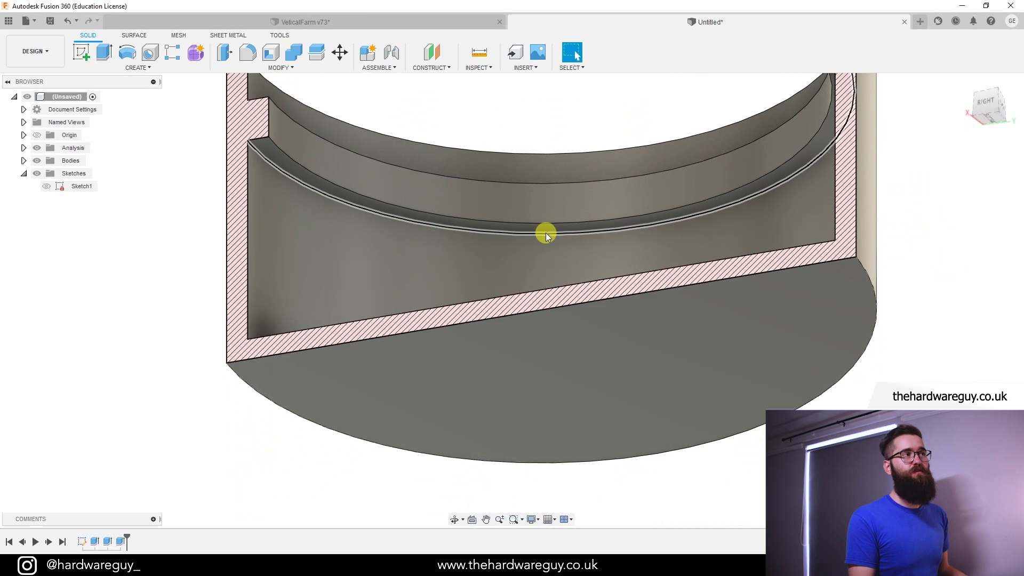
left_click(247, 52)
left_click(359, 205)
scroll(359, 253, "down", 3)
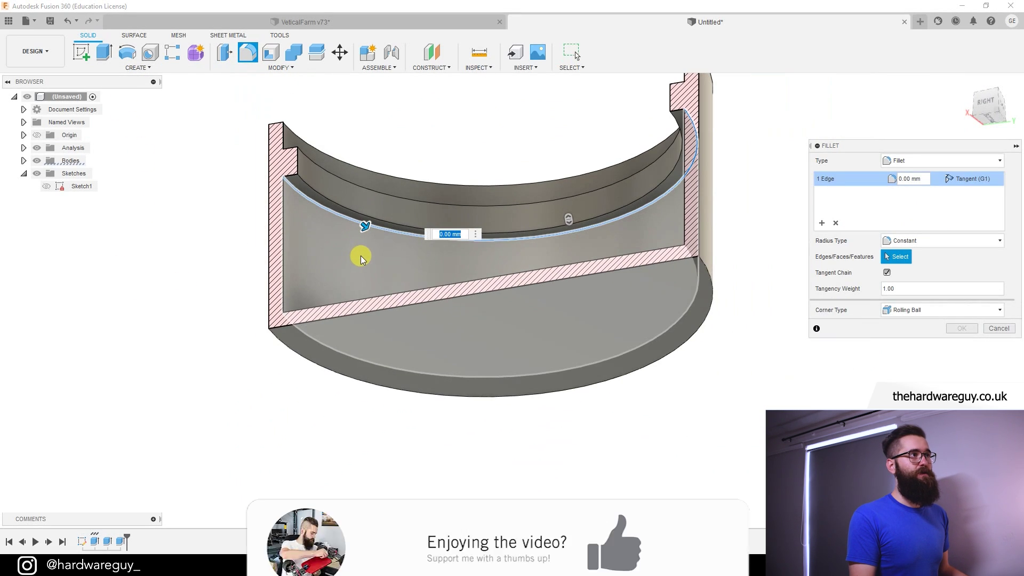
scroll(368, 240, "up", 2)
left_click_drag(365, 227, 375, 256)
mouse_move(375, 256)
middle_mouse_down("shift")
mouse_move(366, 282)
mouse_move(372, 275)
middle_mouse_up("shift")
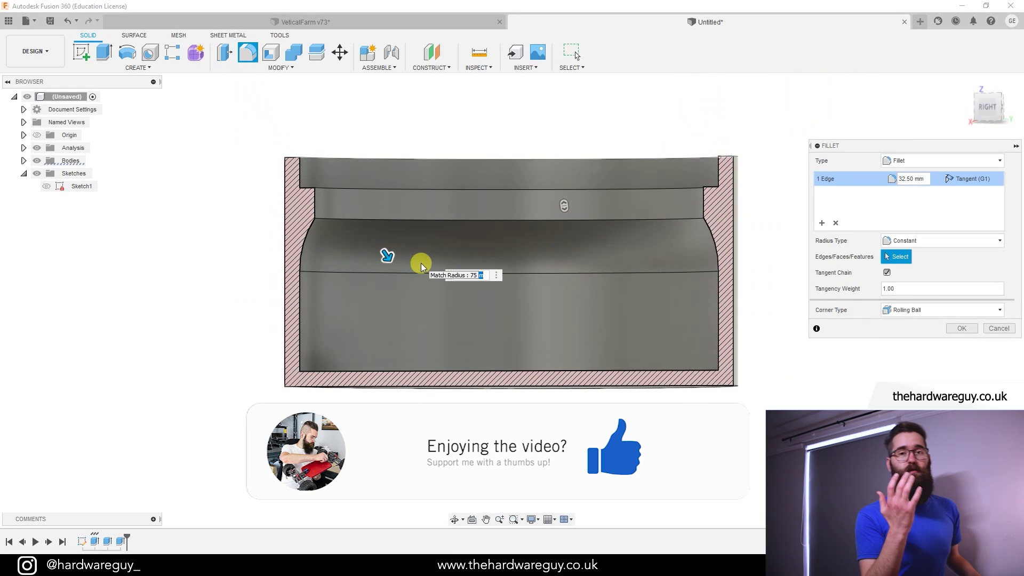
left_click(421, 265)
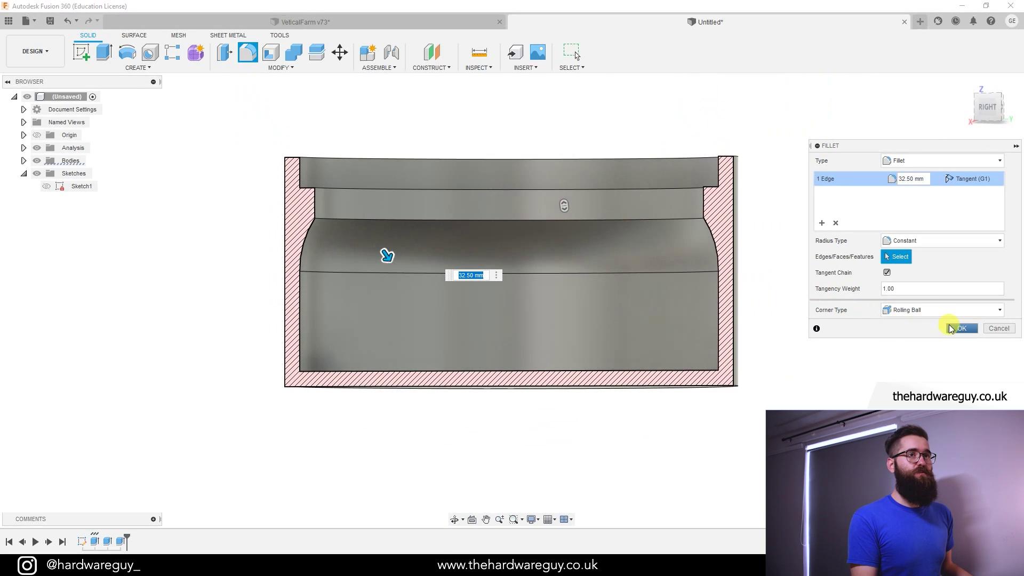
left_click(949, 327)
- Inspect the fillet profile in section, hide Section1 to view the whole cup, and show Section1 again
mouse_move(798, 238)
middle_mouse_down("shift")
mouse_move(748, 251)
mouse_move(805, 253)
middle_mouse_up("shift")
left_click(992, 114)
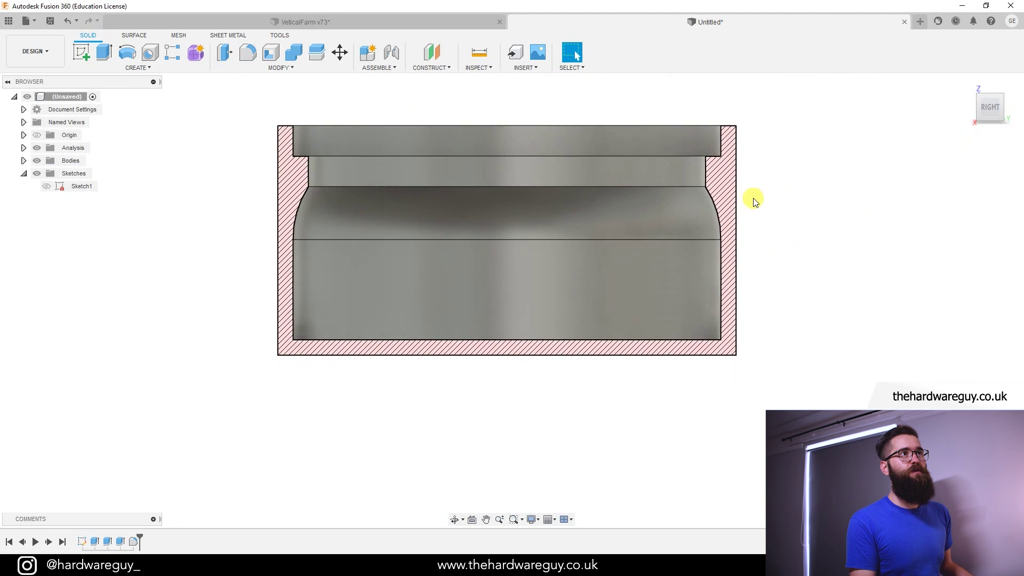
middle_click_drag(756, 202, 808, 228)
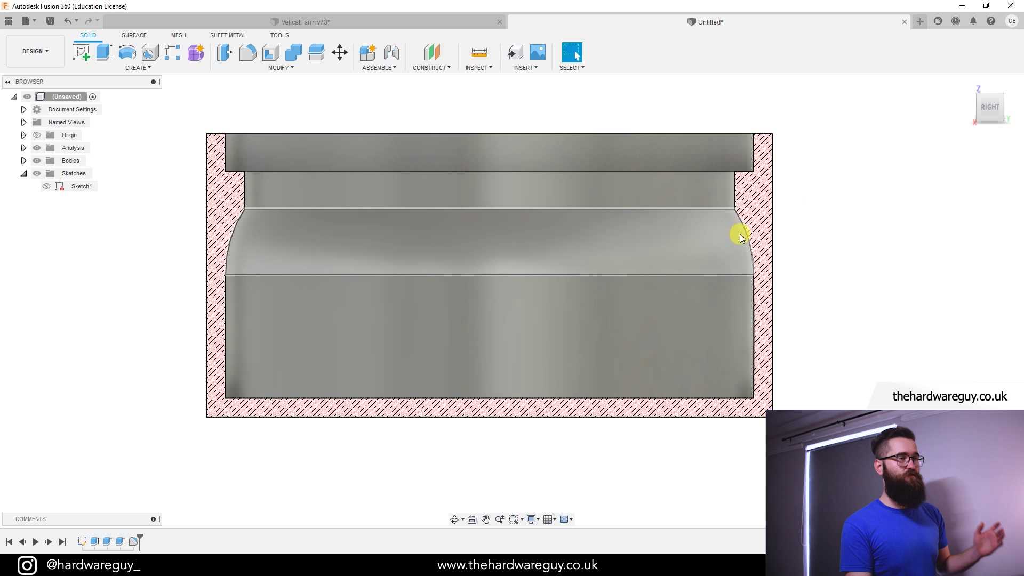
middle_click_drag(741, 231, 747, 303, "shift")
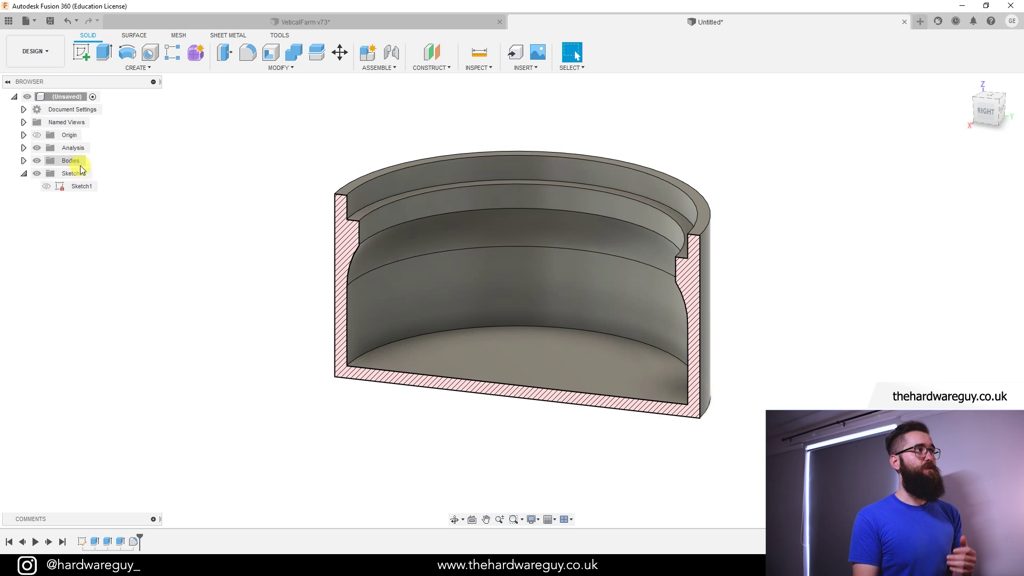
left_click(24, 148)
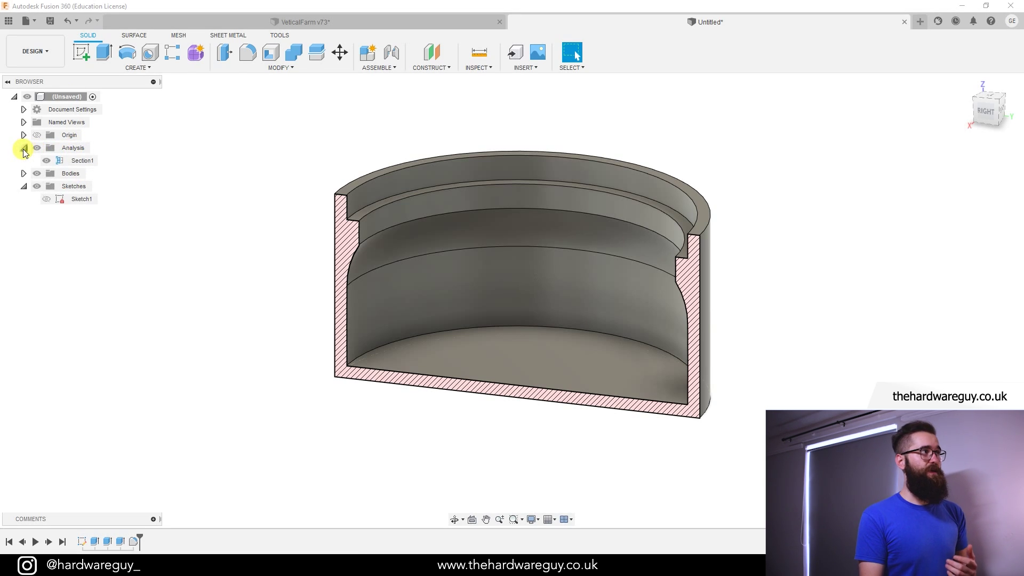
left_click(78, 161)
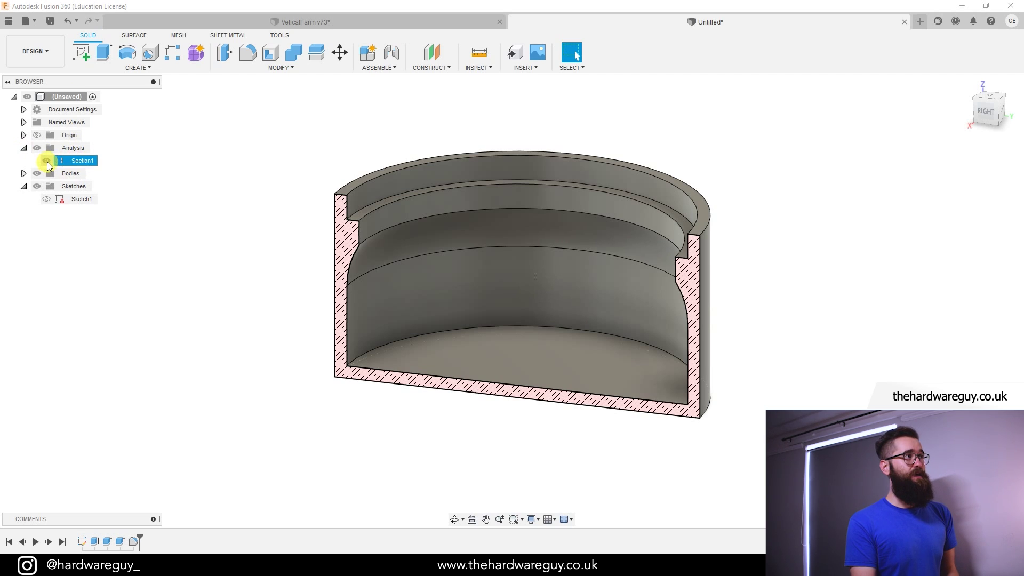
left_click(47, 161)
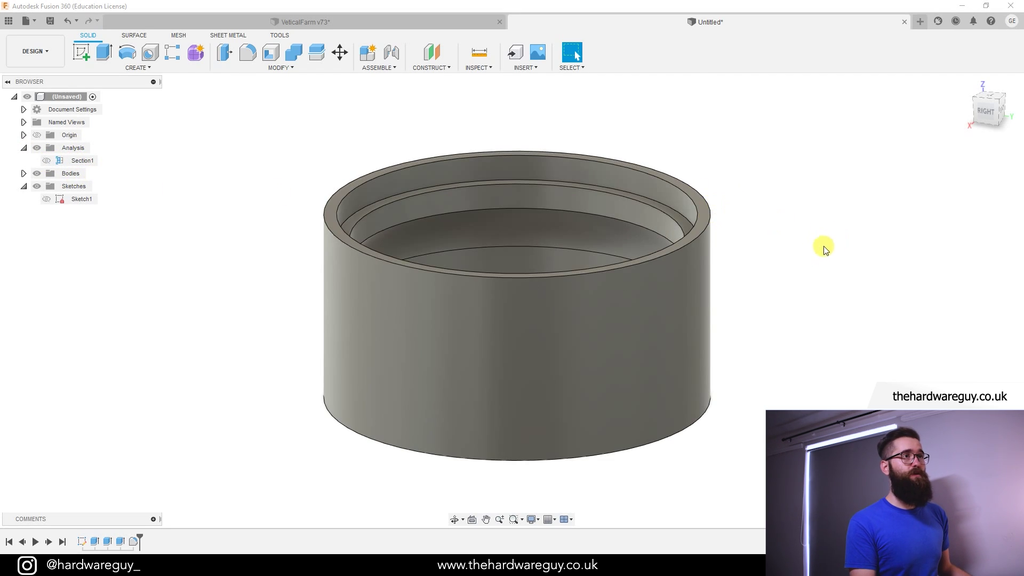
middle_click_drag(789, 258, 825, 295, "shift")
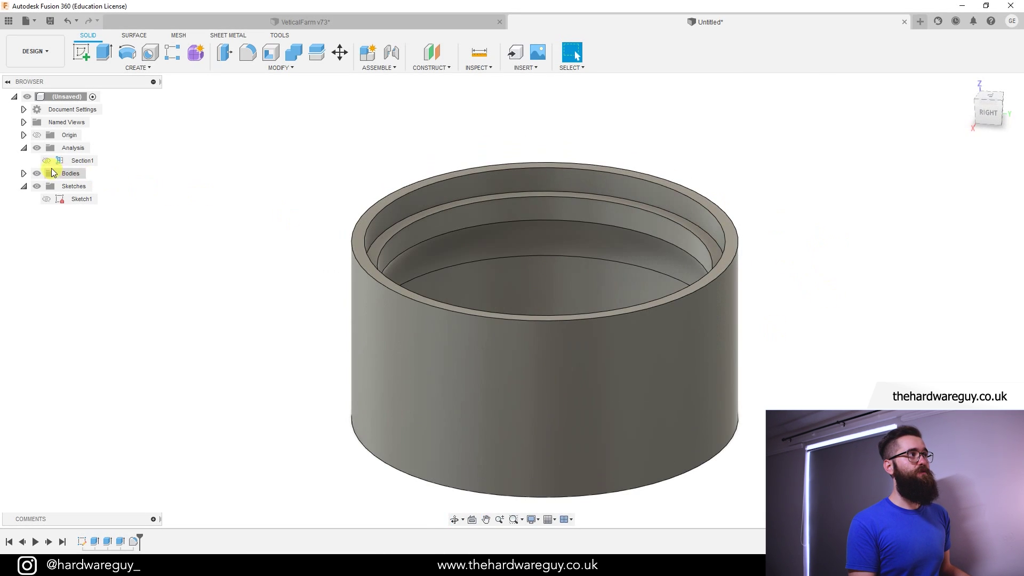
left_click(47, 160)
scroll(525, 315, "down", 2)
scroll(525, 312, "down", 1)
middle_click_drag(909, 329, 907, 308, "shift")
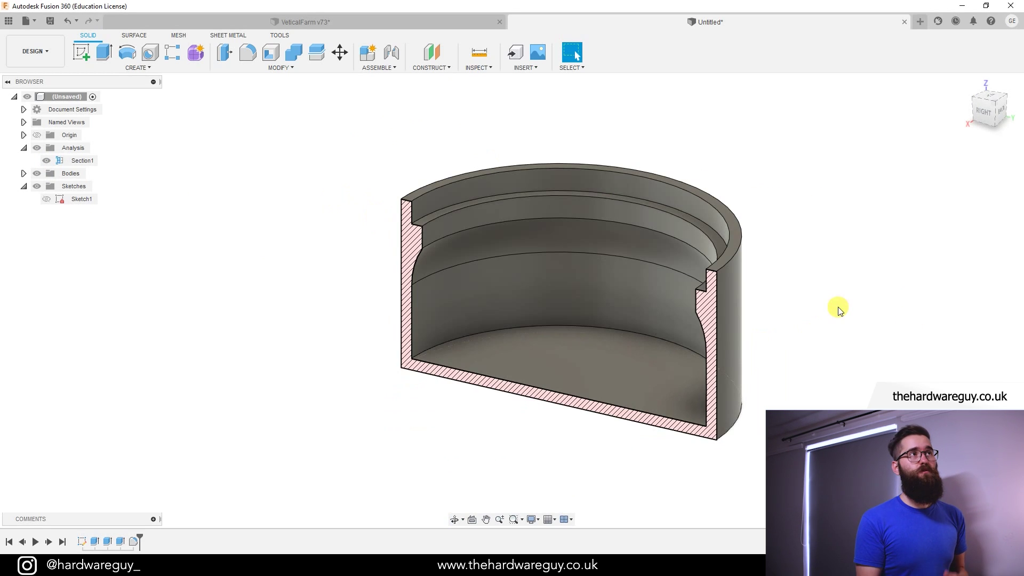
- Create a second section analysis on the vertical origin plane perpendicular to the first cut, with 0 mm offset
left_click(478, 68)
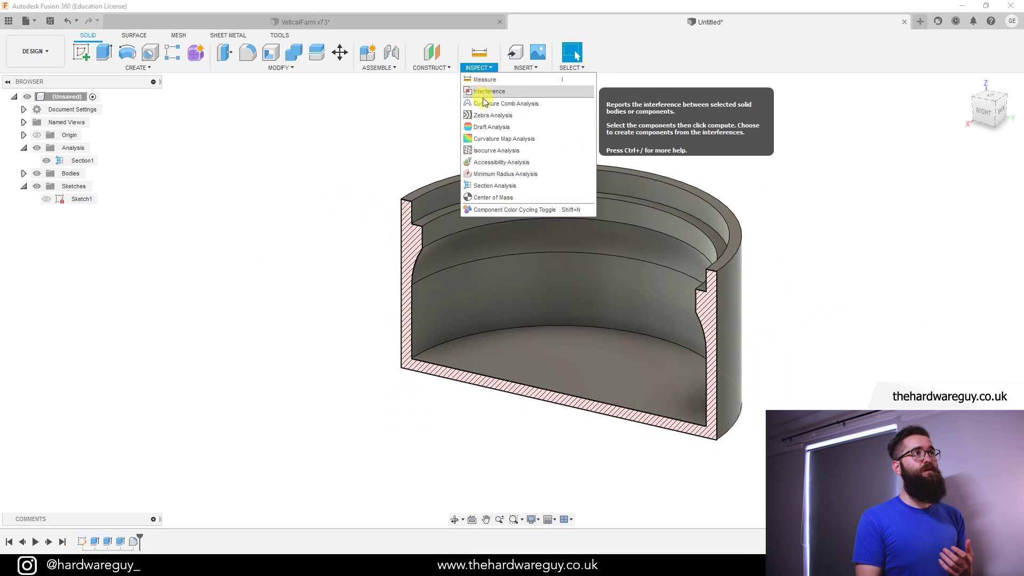
left_click(494, 186)
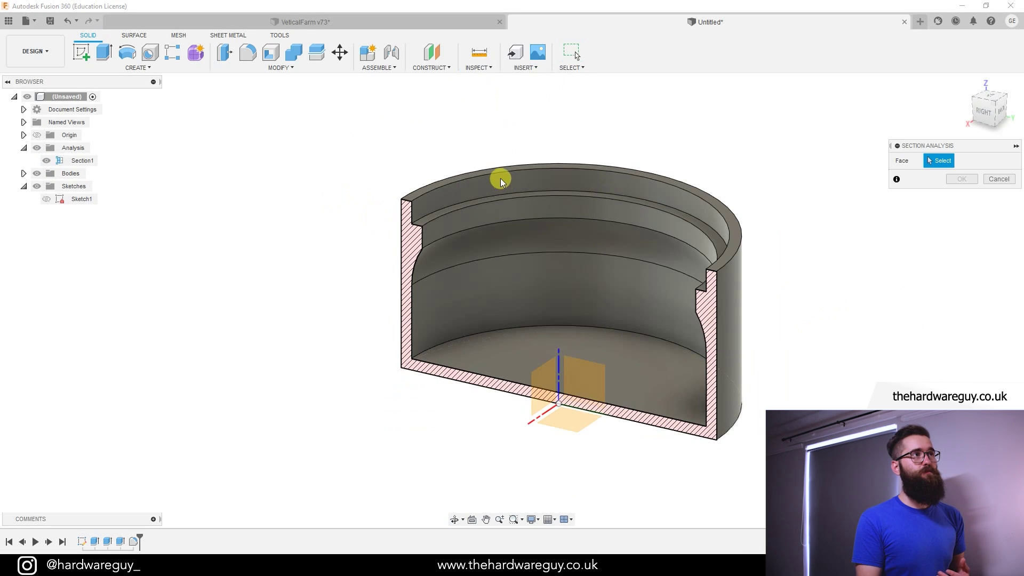
left_click(551, 371)
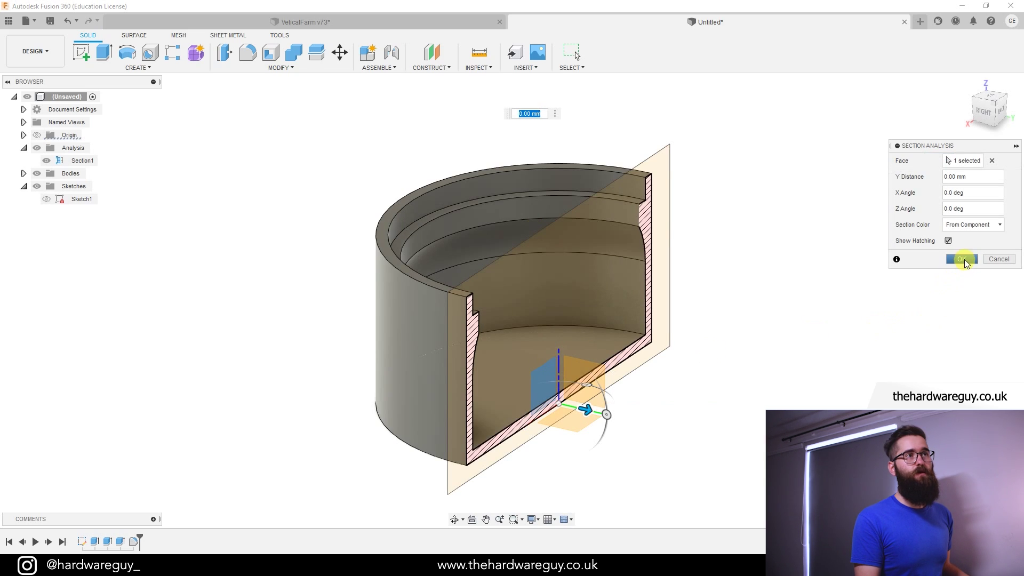
left_click(964, 259)
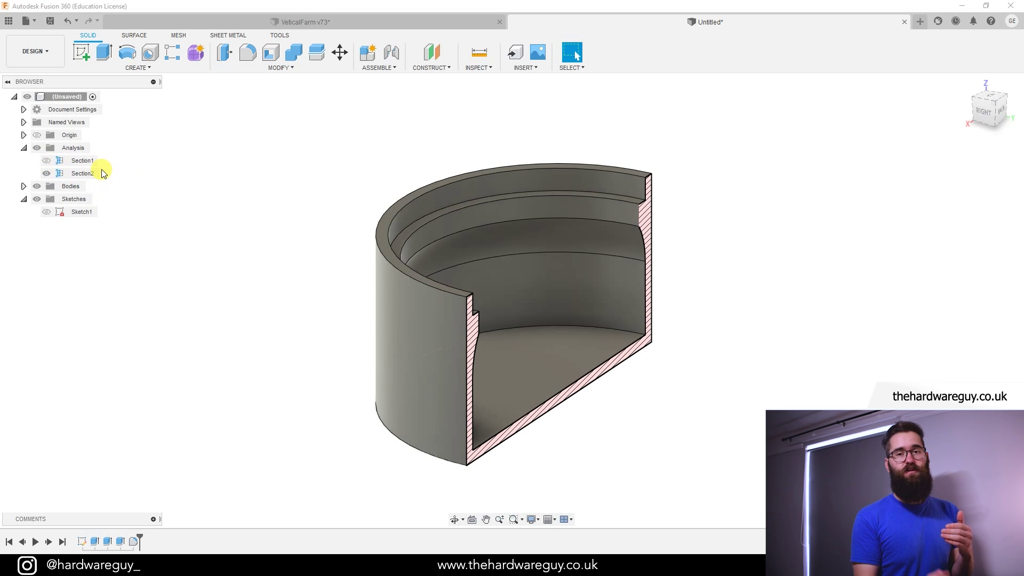
- Switch the displayed cut between Section1 and Section2, and leave both sections hidden
left_click(47, 160)
left_click(46, 172)
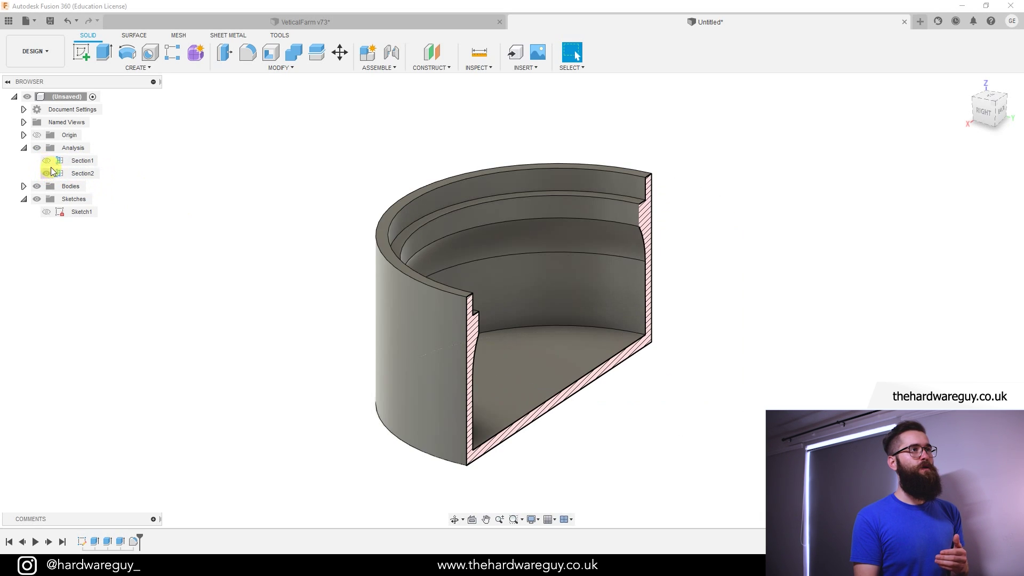
left_click(52, 166)
left_click(47, 161)
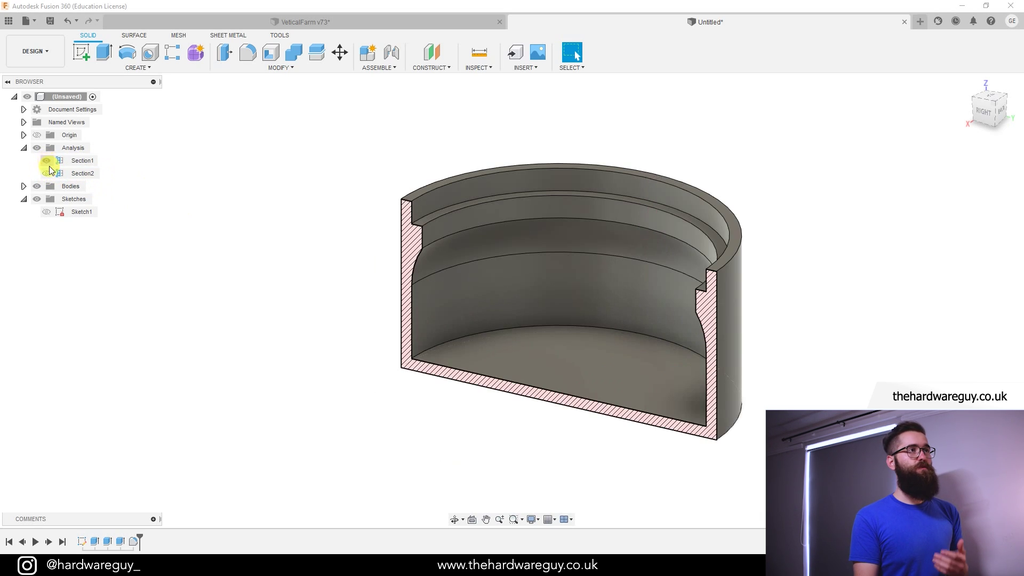
left_click(47, 173)
left_click(47, 161)
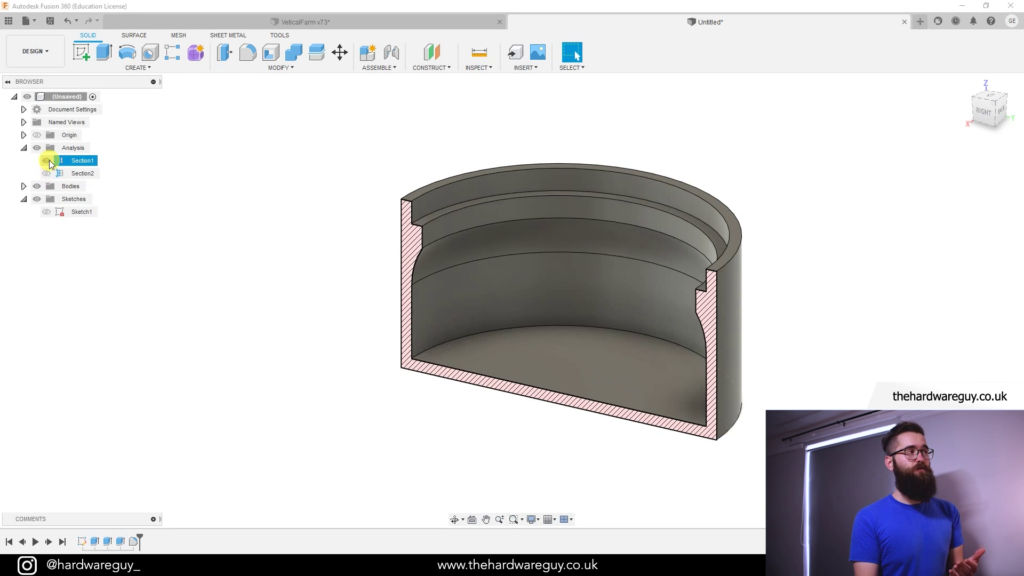
left_click(46, 161)
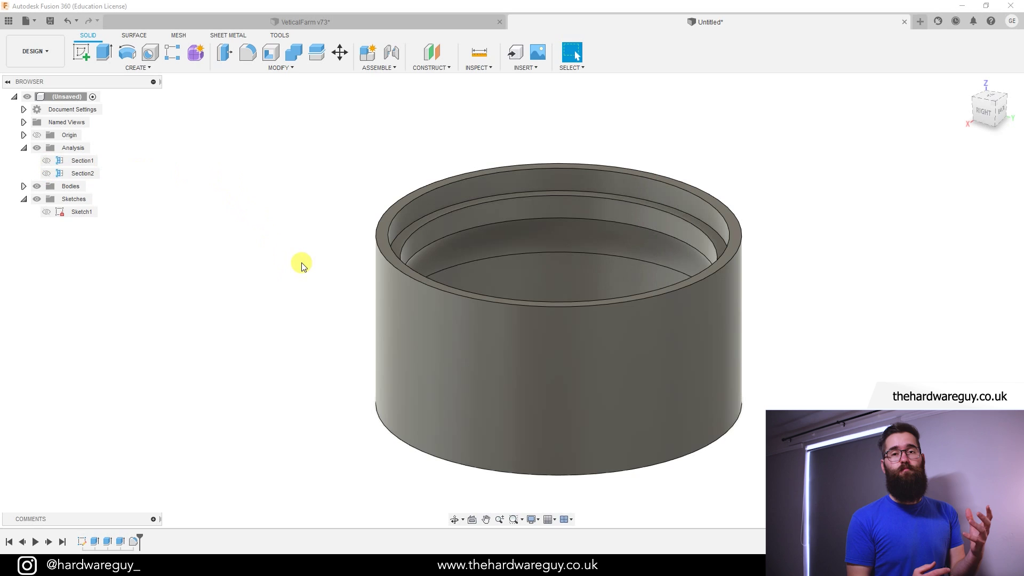
- Switch to the VeticalFarm v73 design and view its sectioned planter assembly
left_click(355, 22)
scroll(464, 267, "up", 8)
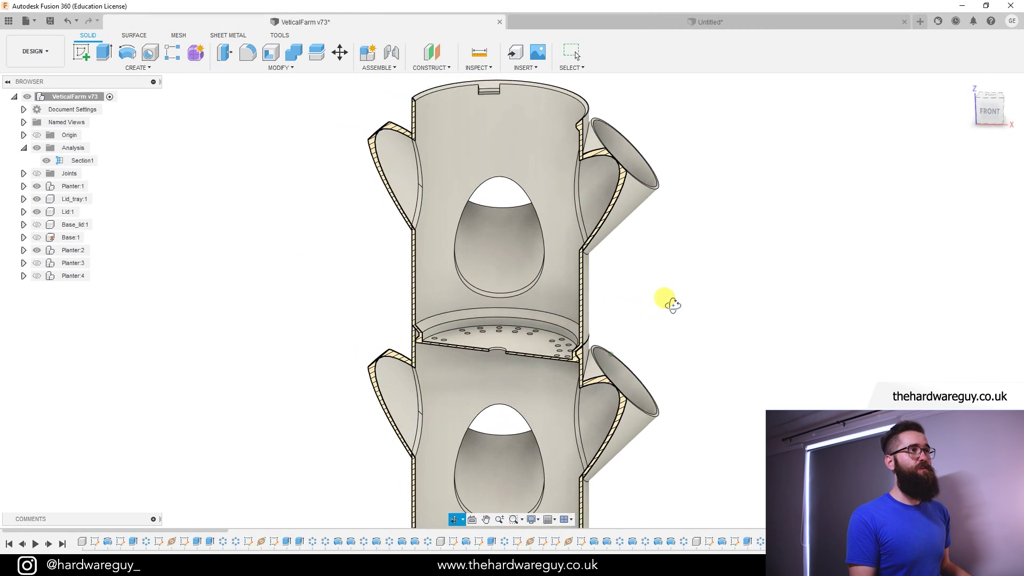
middle_click_drag(672, 305, 678, 308, "shift")
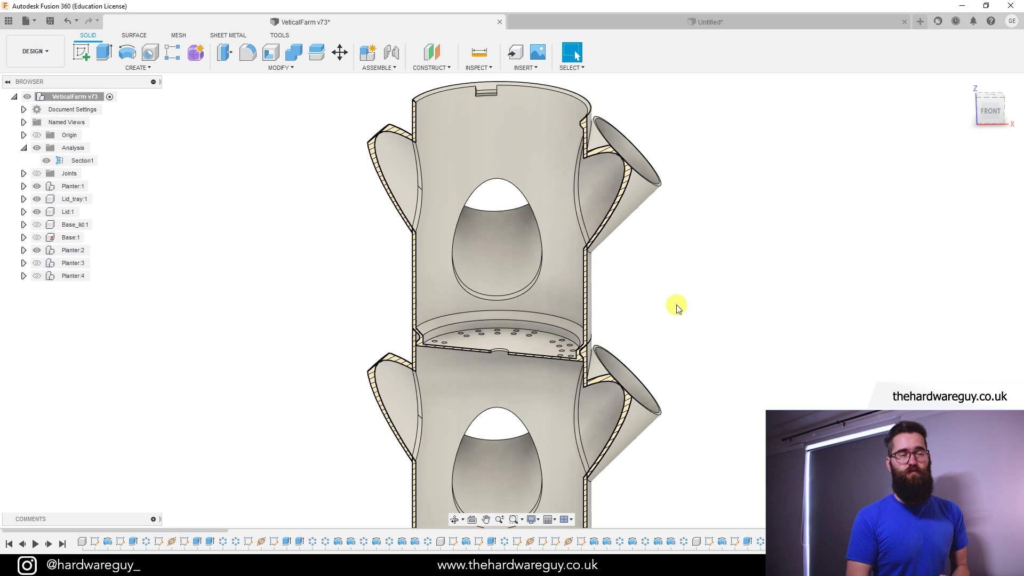
- Examine in section how the upper planter and perforated tray seat against the lower planter's wall
middle_click_drag(676, 305, 741, 273, "shift")
scroll(641, 313, "up", 5)
scroll(619, 320, "up", 4)
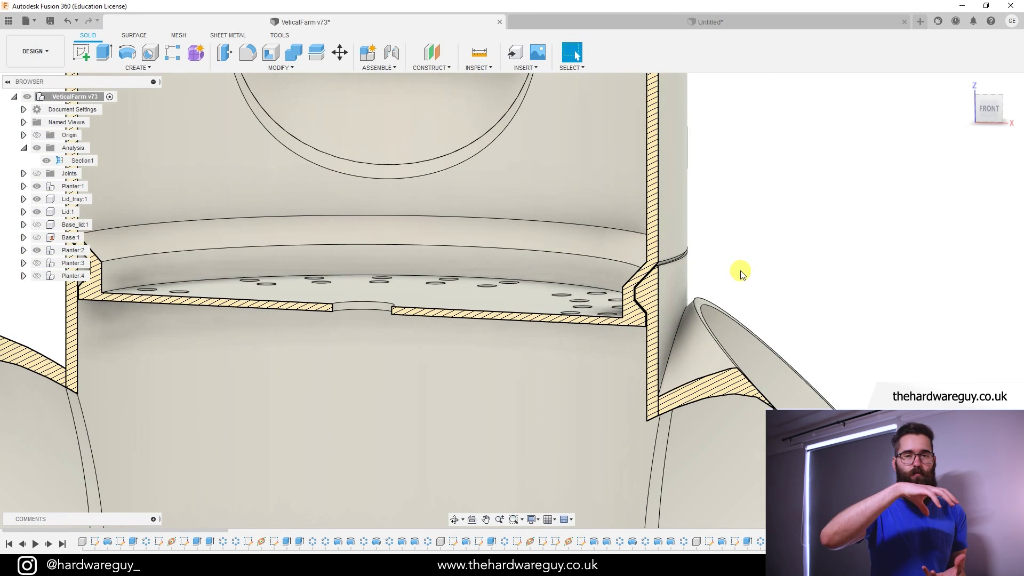
scroll(621, 280, "up", 3)
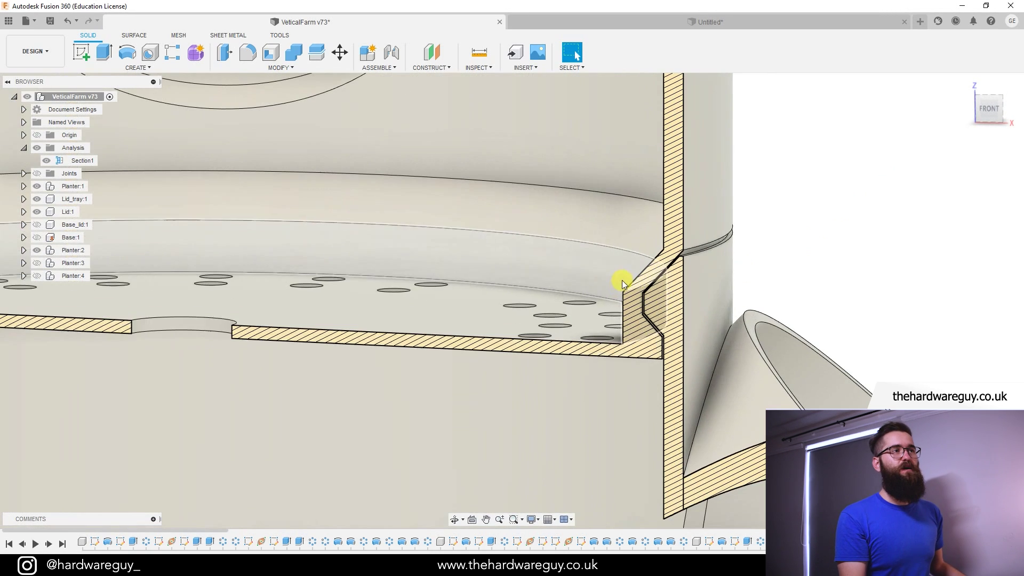
middle_click_drag(789, 274, 800, 272, "shift")
scroll(735, 301, "up", 2)
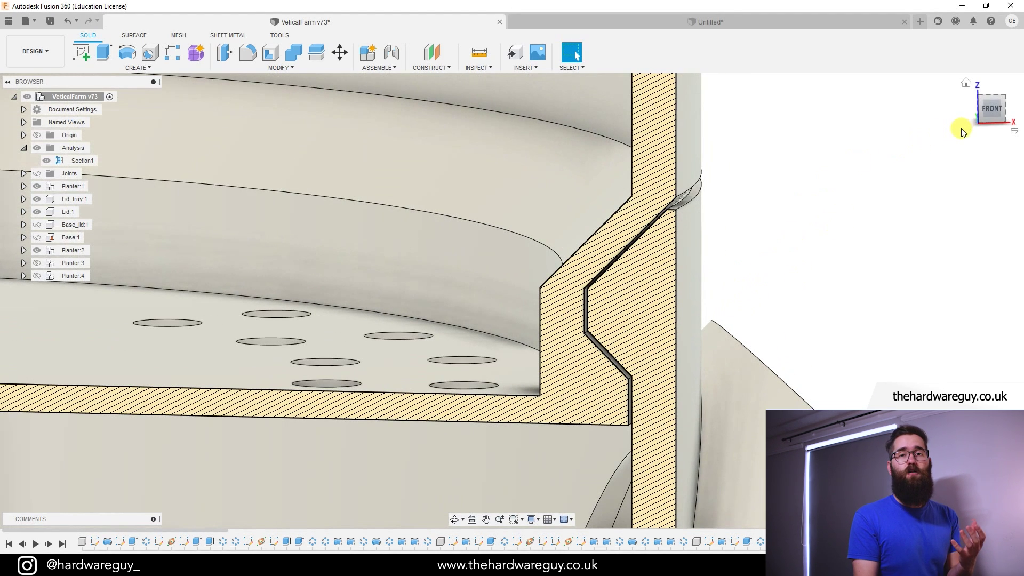
scroll(776, 227, "down", 2)
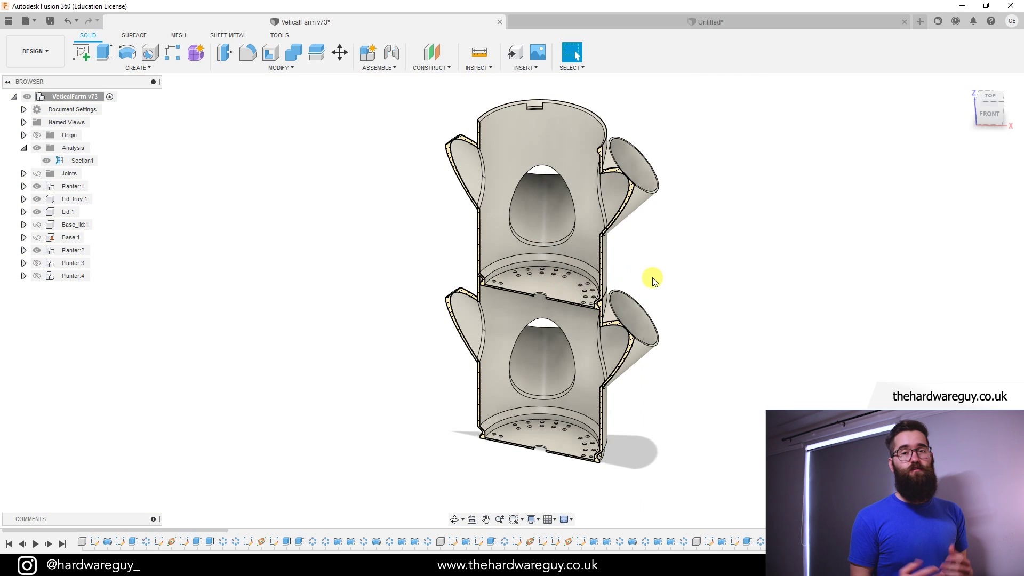
- Hide Section1 to view the complete planter assembly, and show the section cut again
left_click(46, 160)
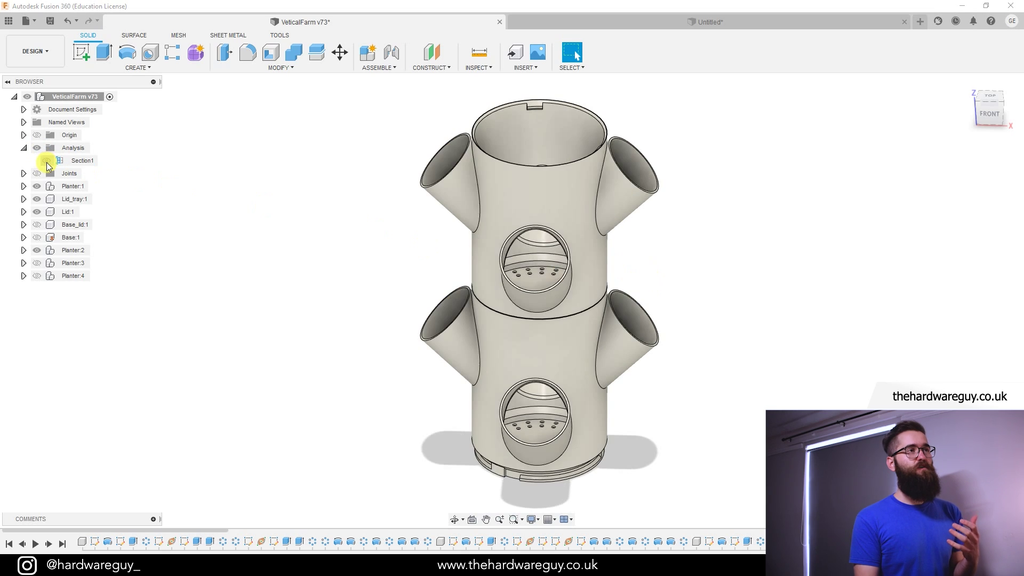
middle_click_drag(698, 259, 702, 256, "shift")
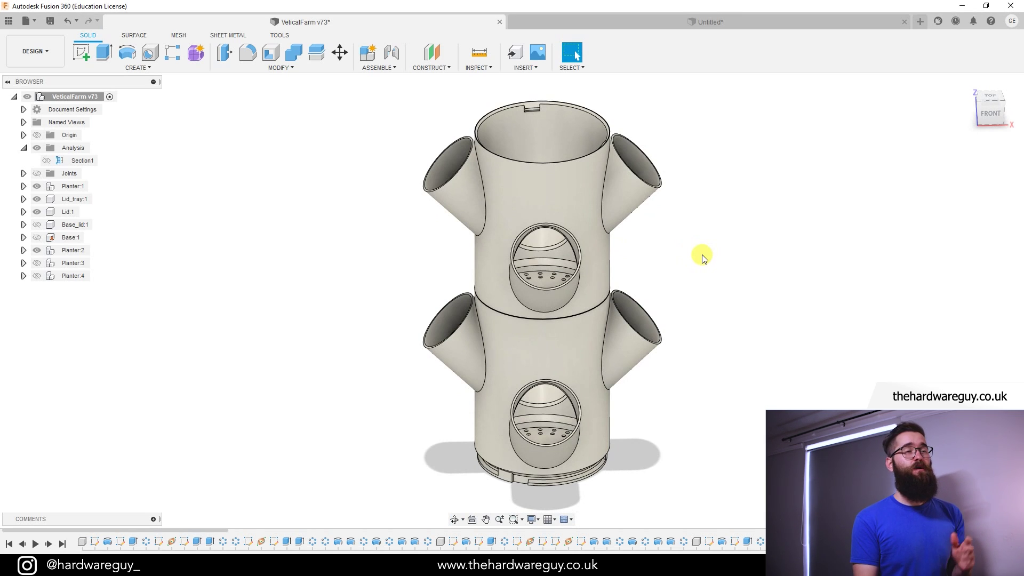
left_click(46, 160)
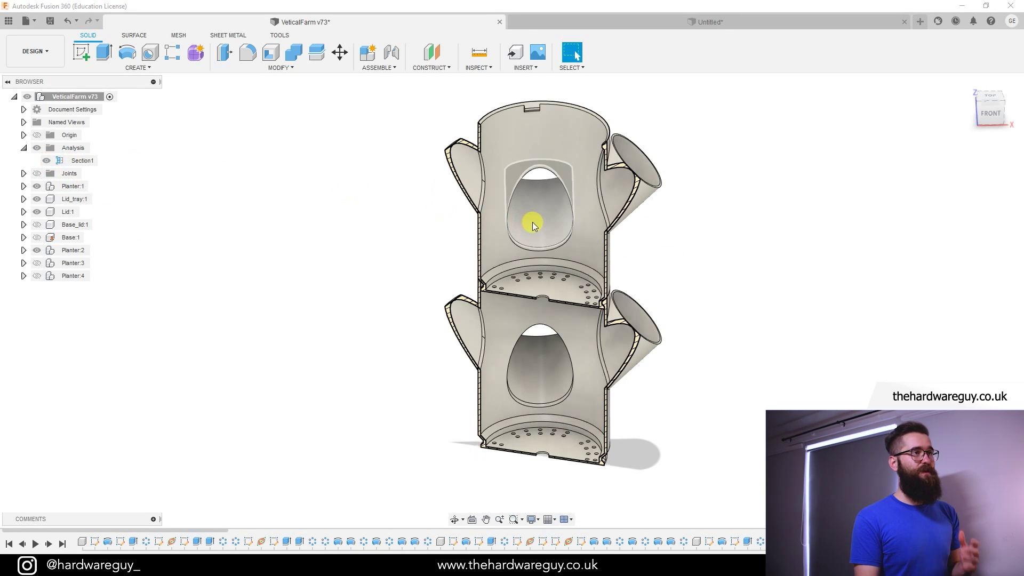
- Inspect the clearance gap in the interlocking joint between the two stacked planters, and return to the overall sectioned view
scroll(513, 206, "up", 10)
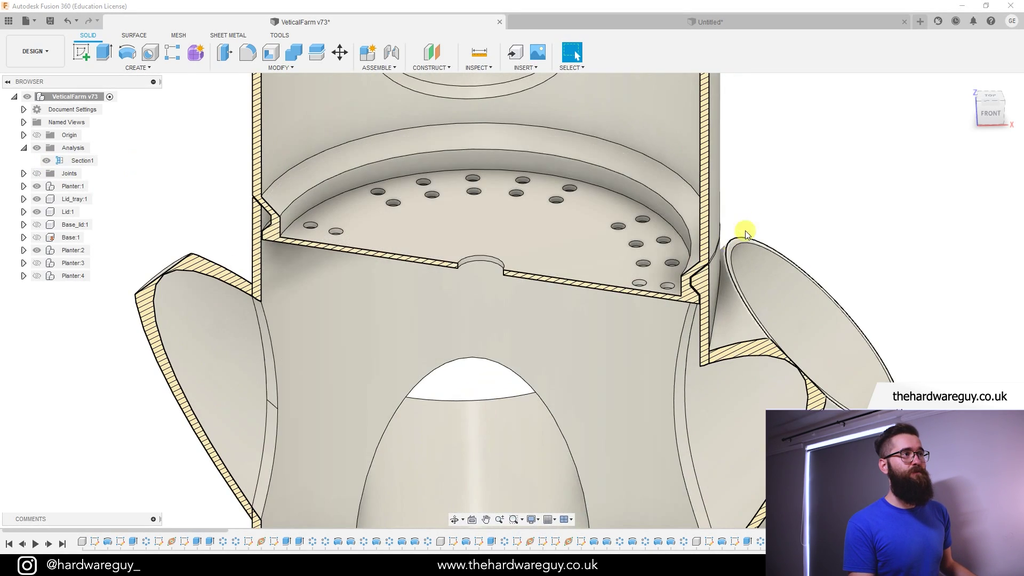
scroll(783, 188, "up", 10)
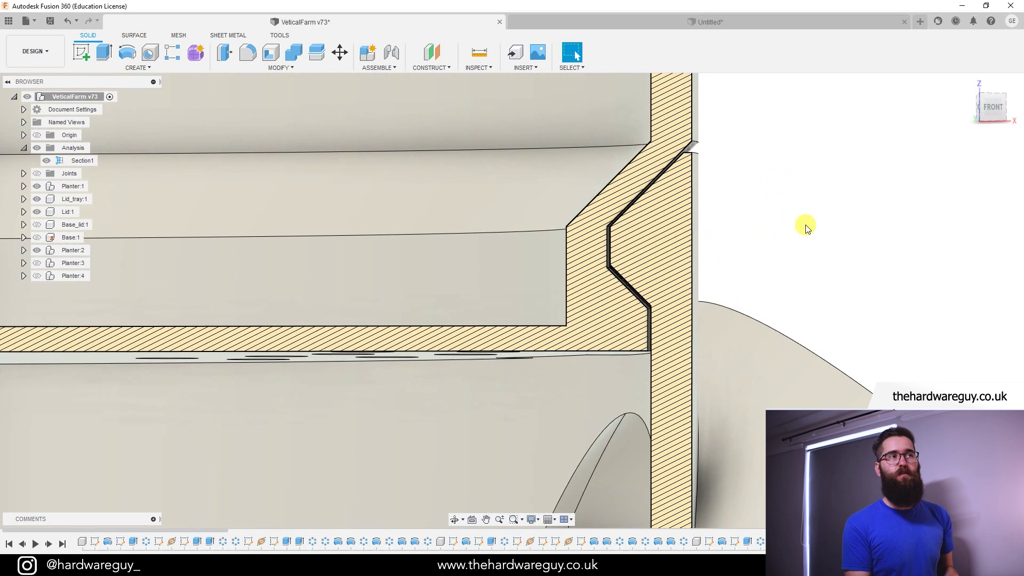
scroll(804, 224, "down", 10)
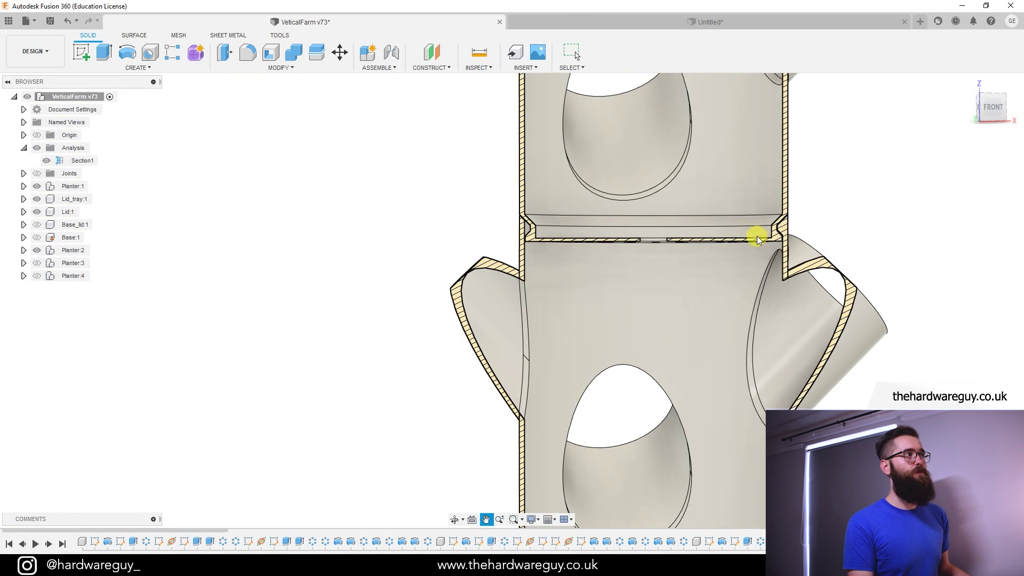
middle_click_drag(804, 195, 692, 261)
scroll(761, 224, "down", 3)
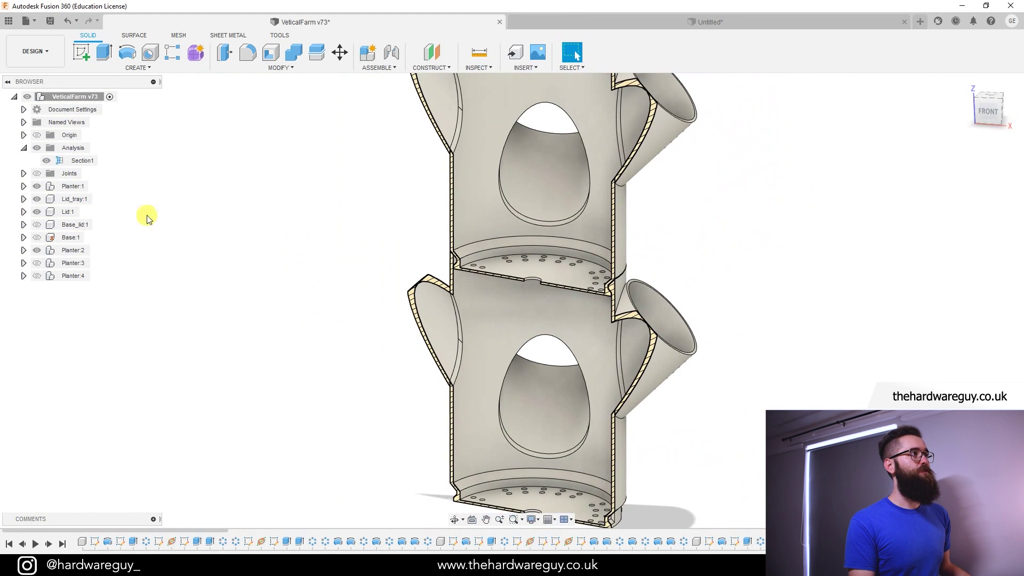
- Open Section1 for editing, view its cutting plane and manipulators on the planter assembly, and close the edit
right_click(85, 161)
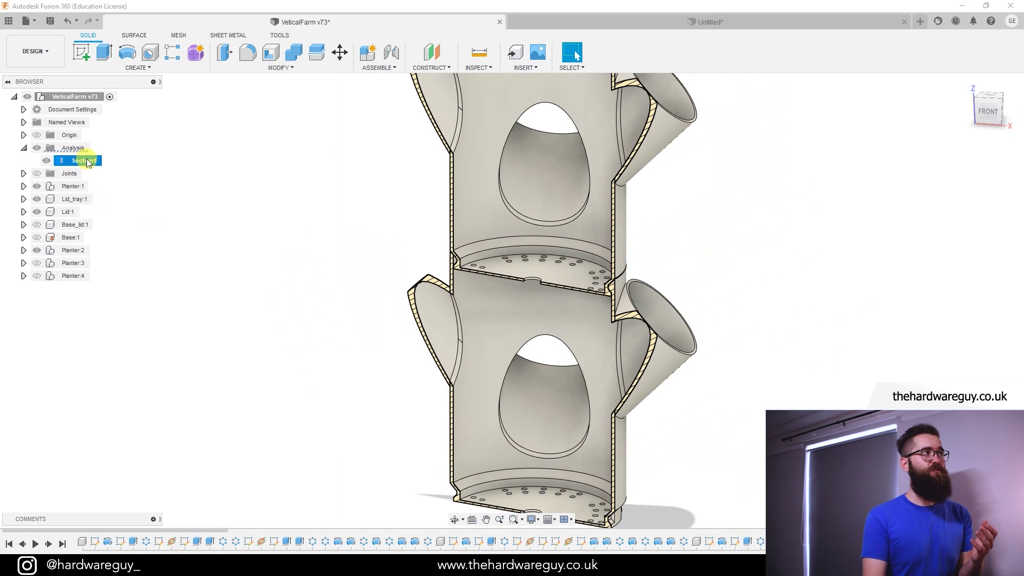
left_click(107, 180)
scroll(768, 344, "down", 5)
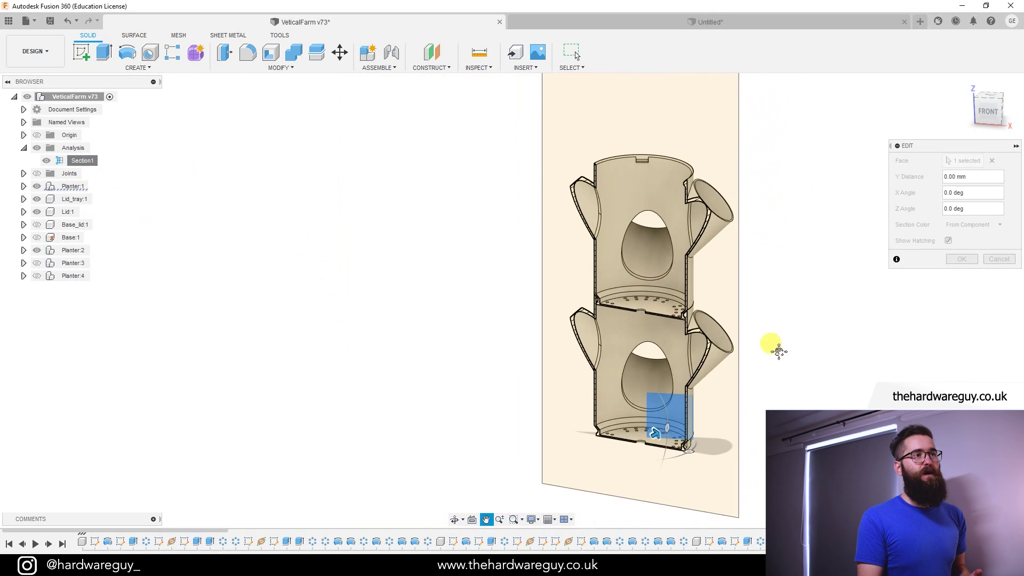
middle_click_drag(645, 328, 624, 364, "shift")
scroll(548, 421, "up", 3)
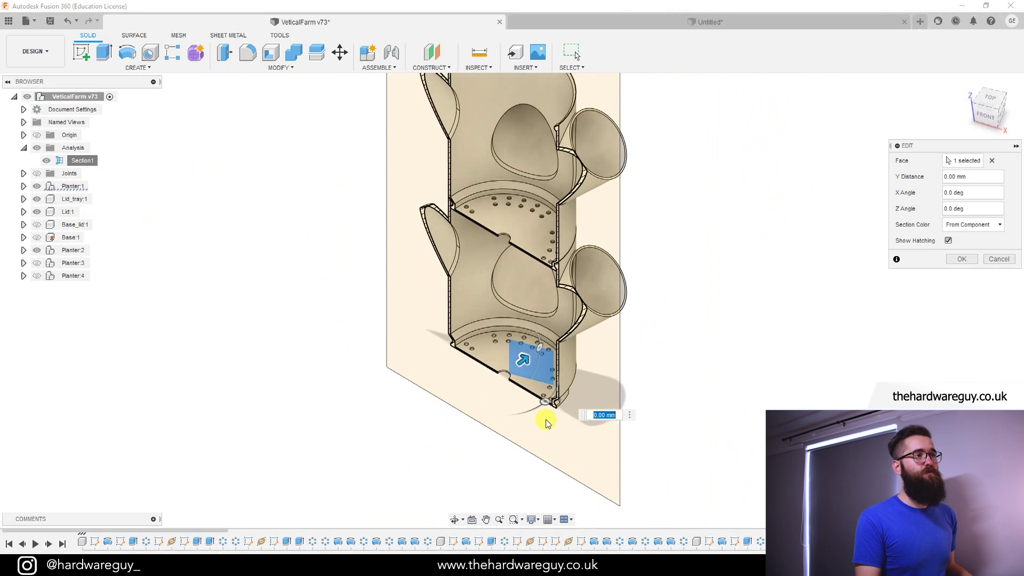
left_click_drag(573, 393, 601, 350)
left_click(973, 261)
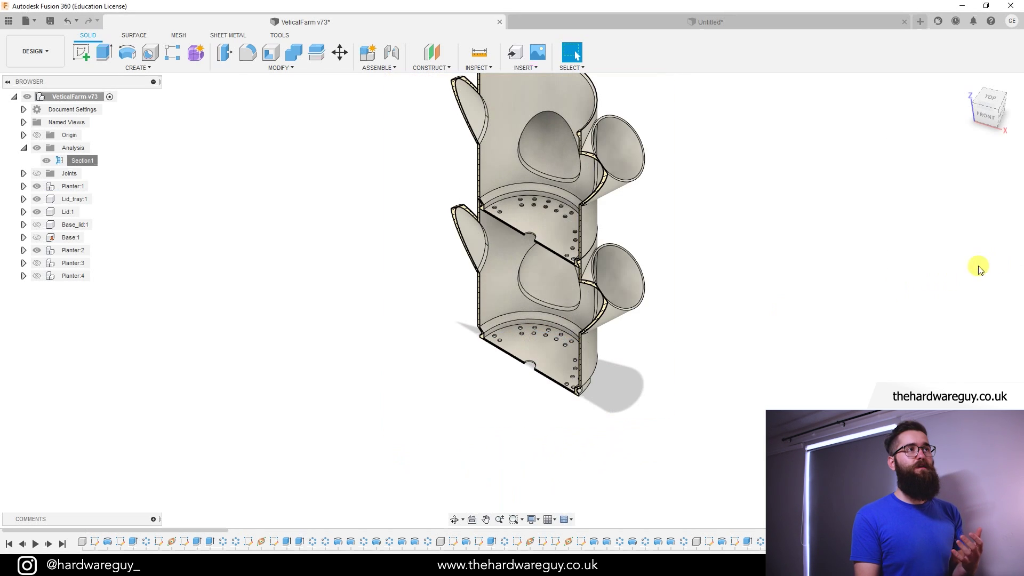
- View the sectioned planter assembly from another side, and switch back to the untitled cup design to view the whole cup
middle_click_drag(704, 222, 764, 204, "shift")
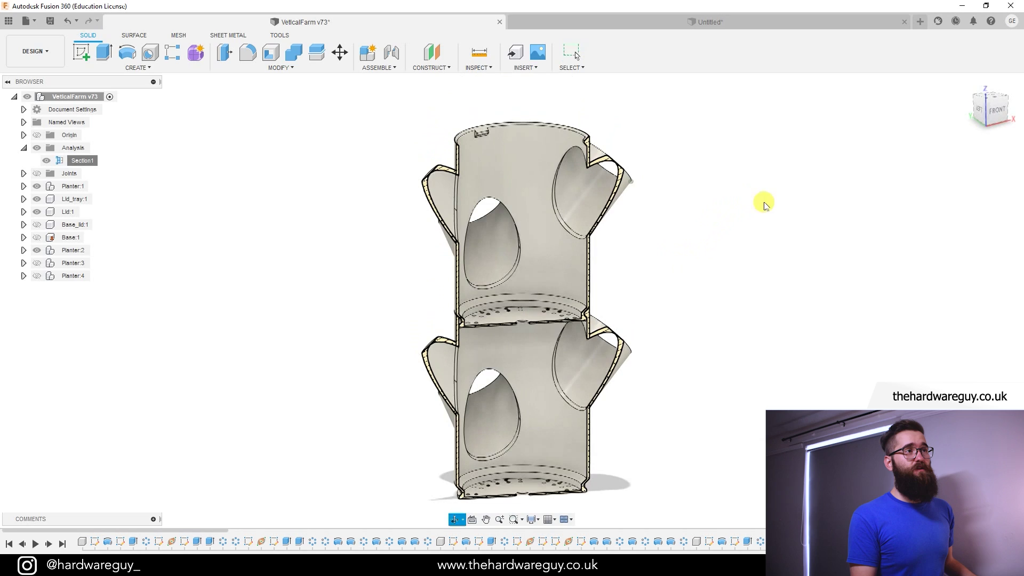
scroll(765, 204, "up", 10)
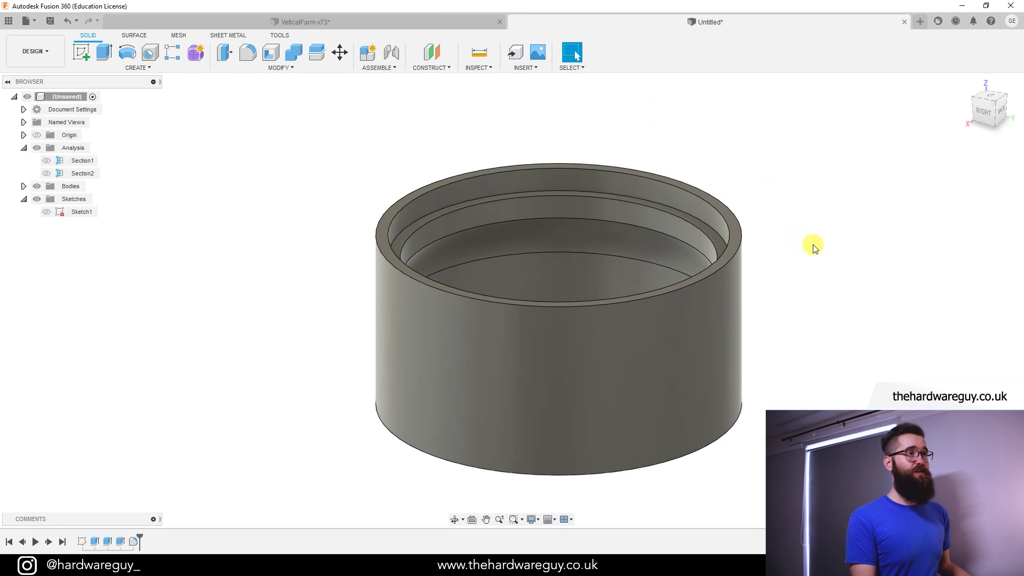
middle_click_drag(811, 245, 775, 243, "shift")
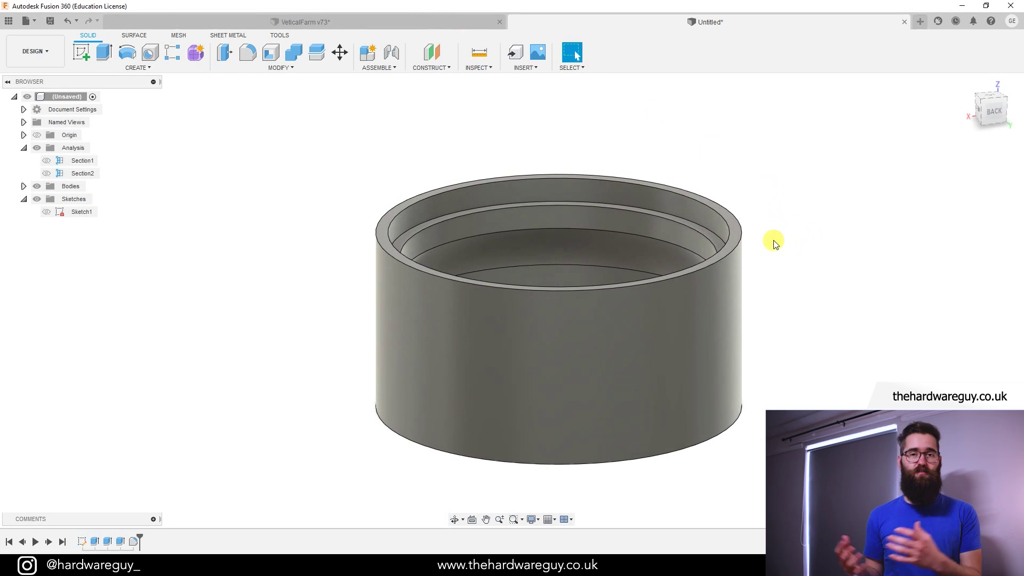